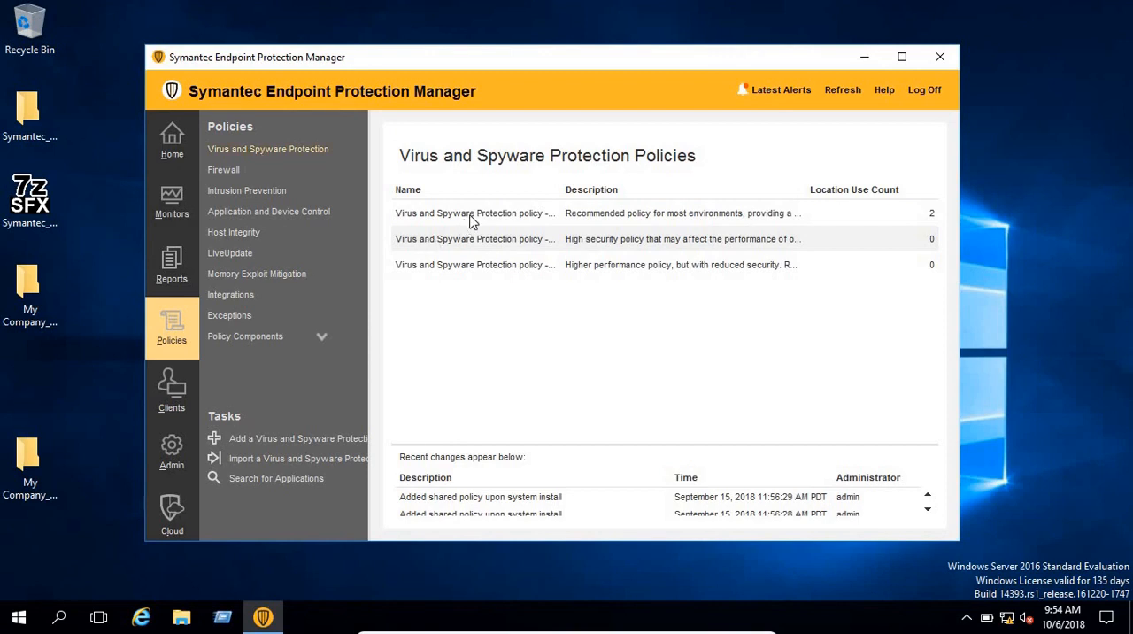
Step: Open the Balanced Virus and Spyware Protection policy for editing and go to its administrator-defined scans for Windows
click(470, 222)
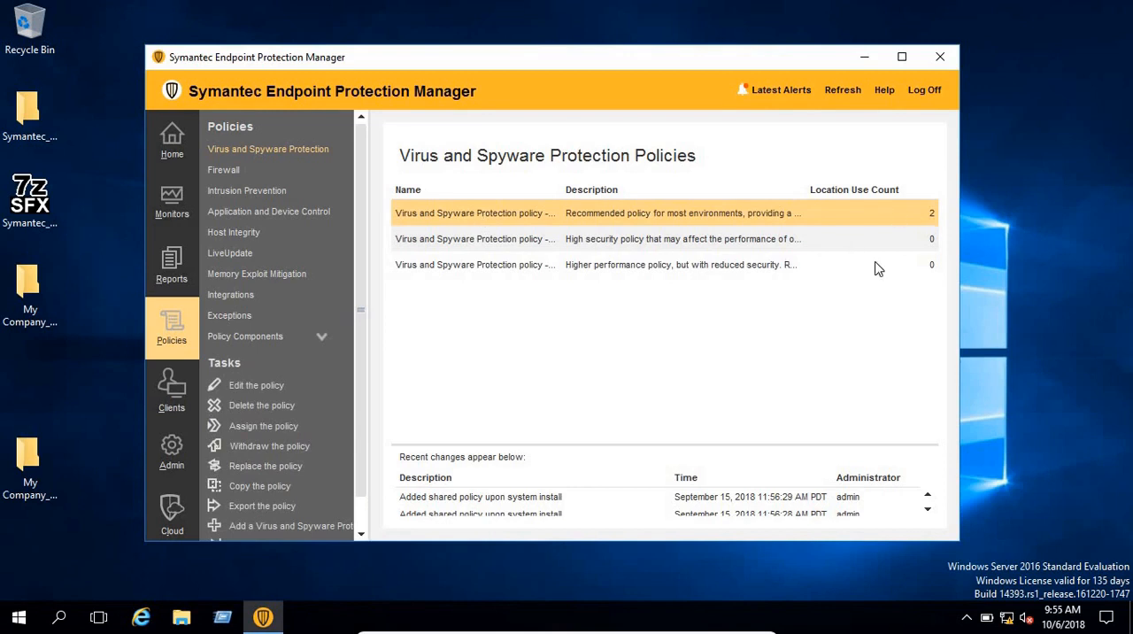
right_click(461, 210)
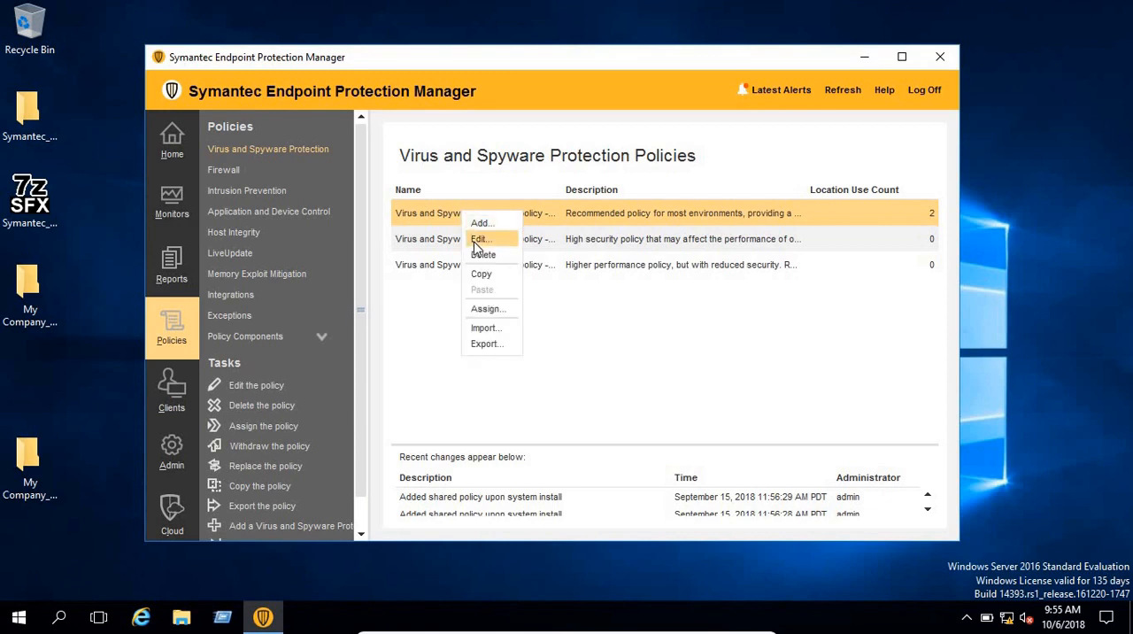
click(475, 242)
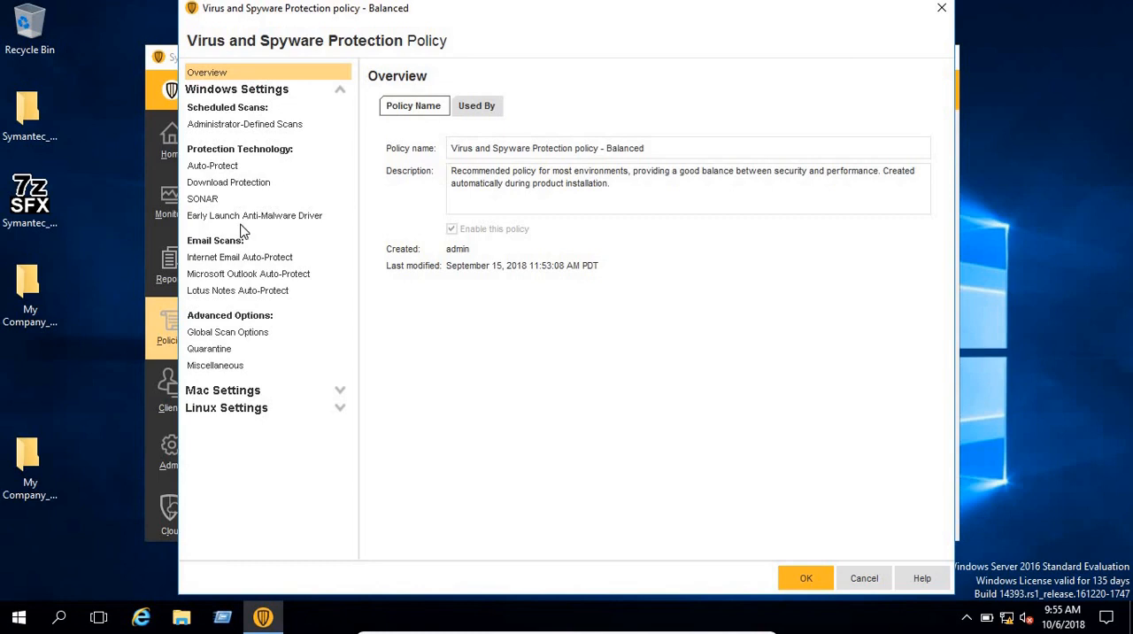
click(260, 128)
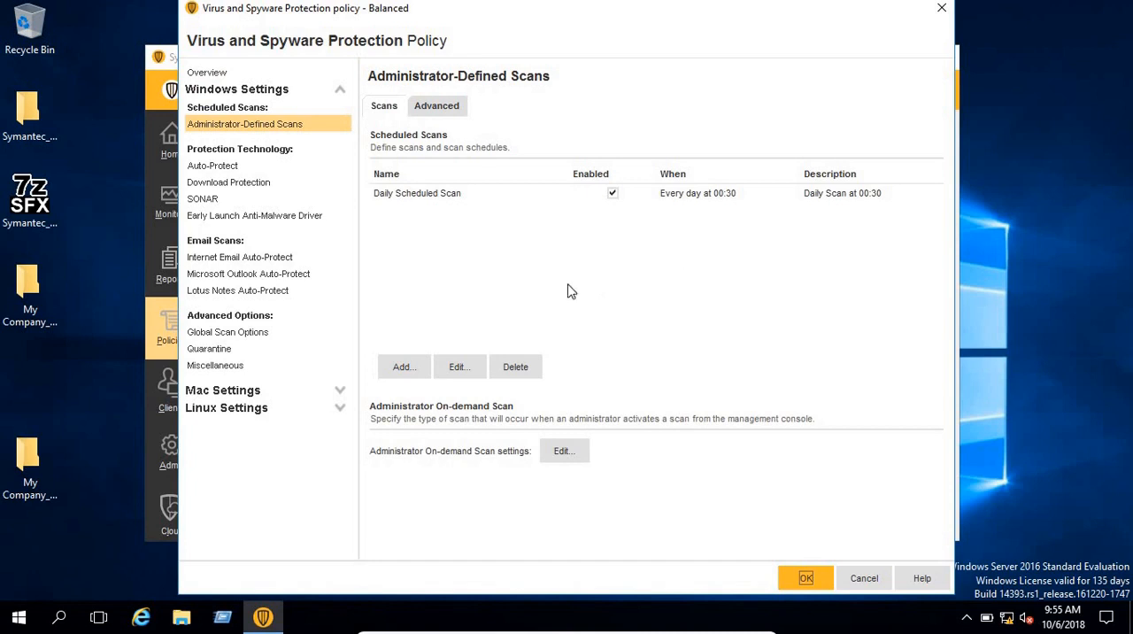
Step: Add a new scheduled scan without a template and name it test_scan_schedule
click(395, 372)
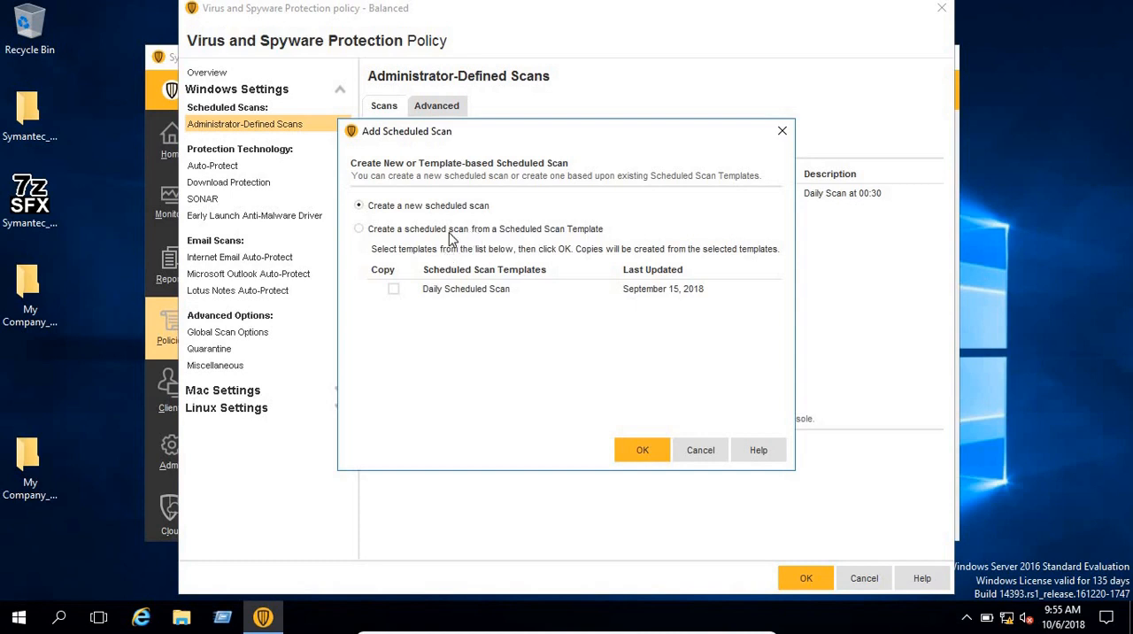
click(497, 231)
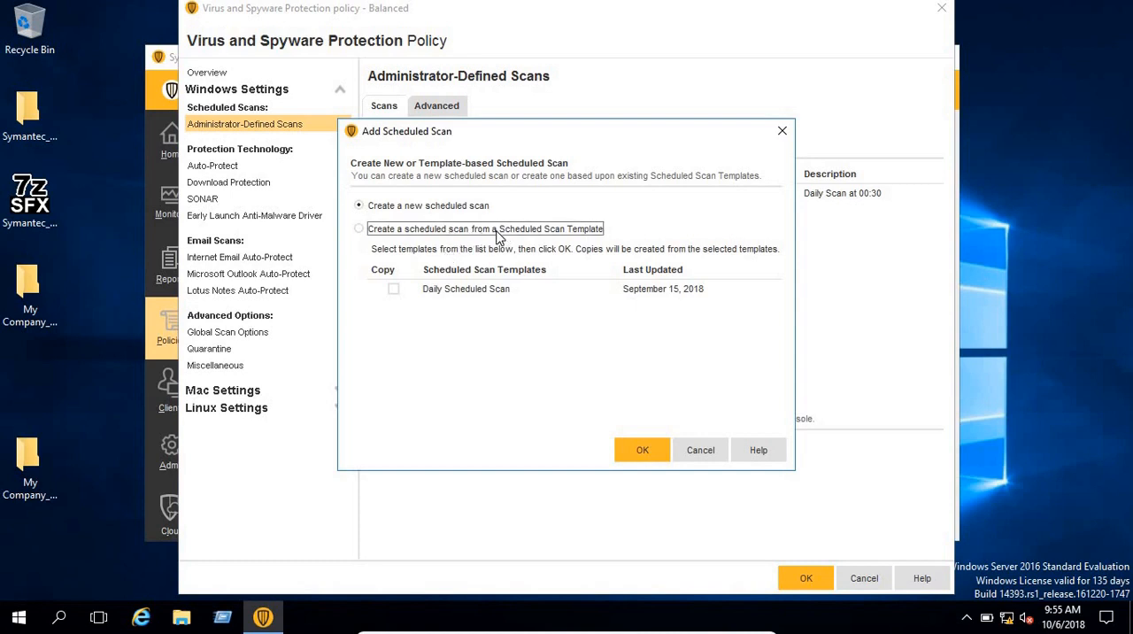
click(421, 208)
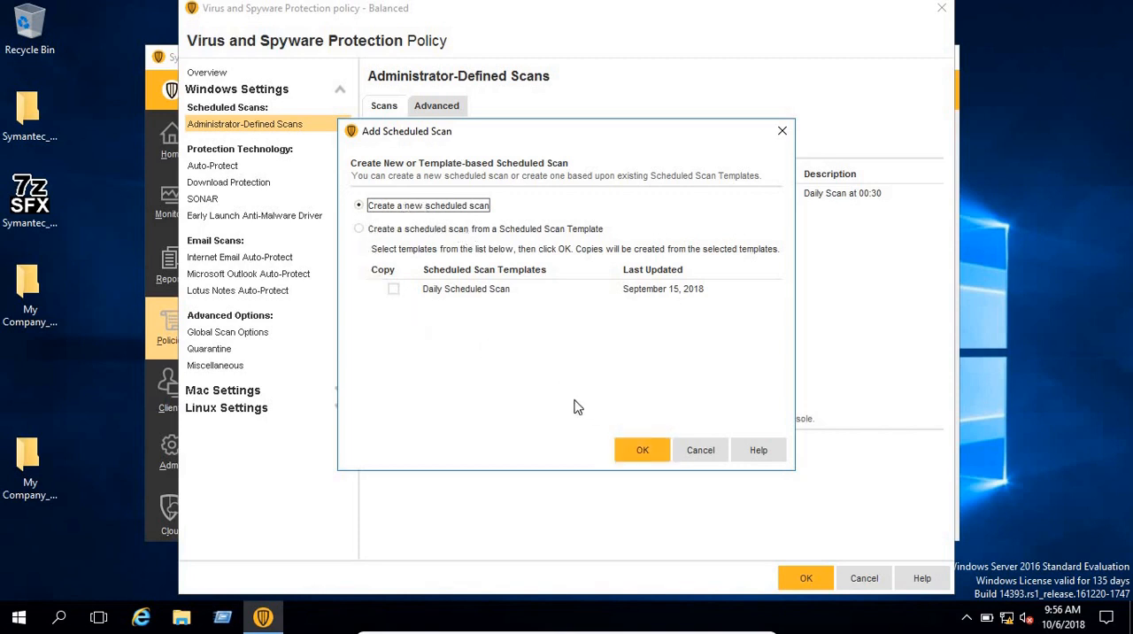
click(655, 458)
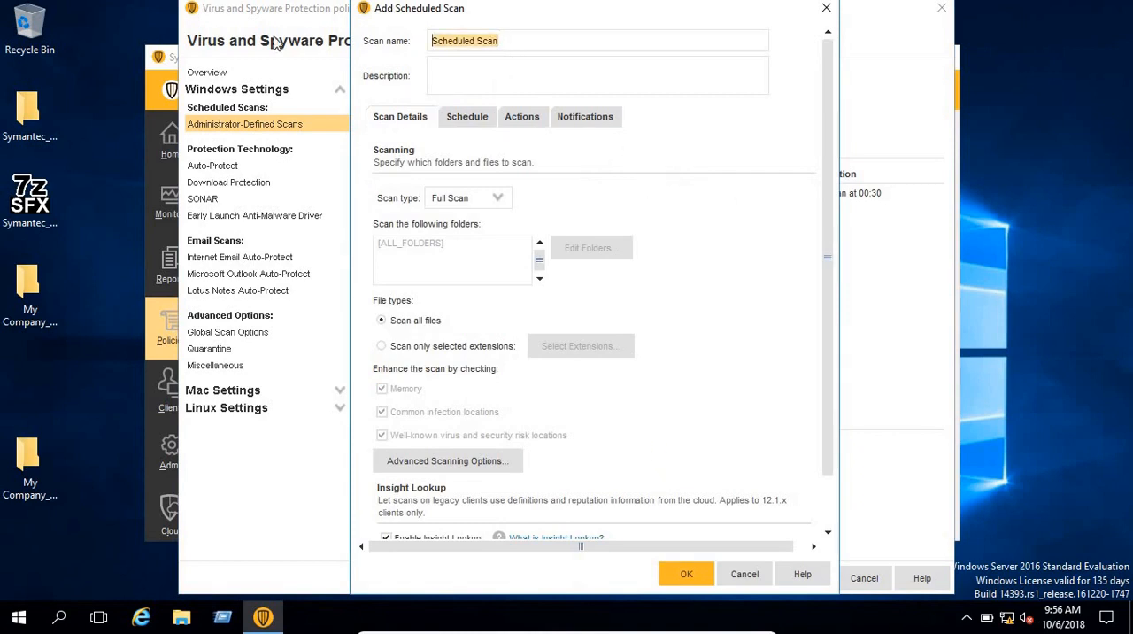
text(test_s)
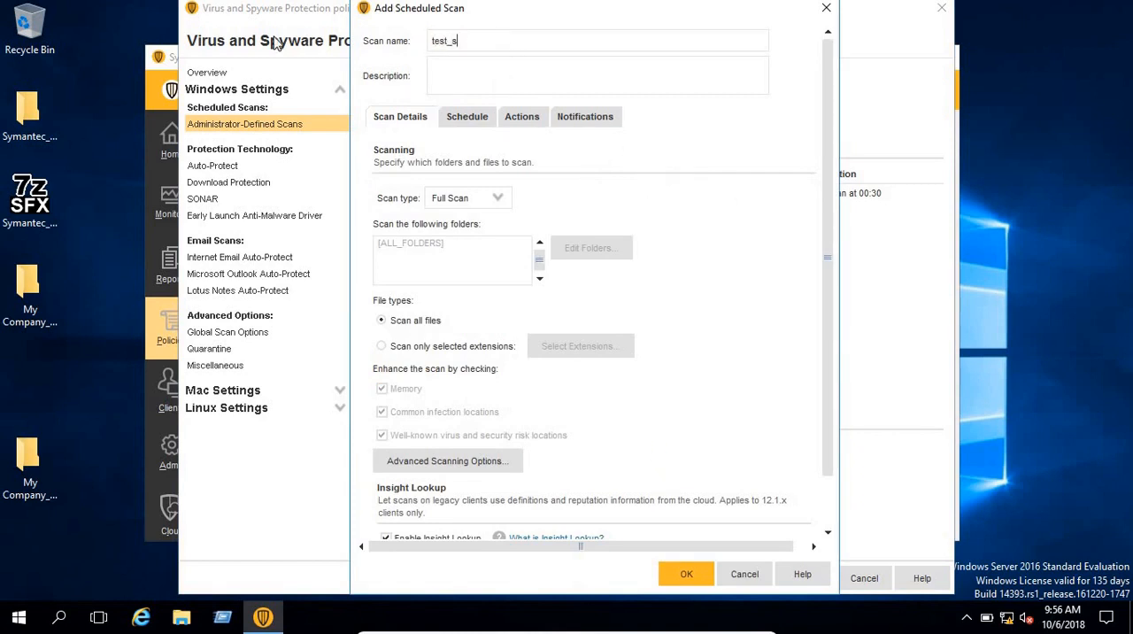
text(can_schedule)
Step: Set the scan type of the new scheduled scan to Active Scan
click(504, 200)
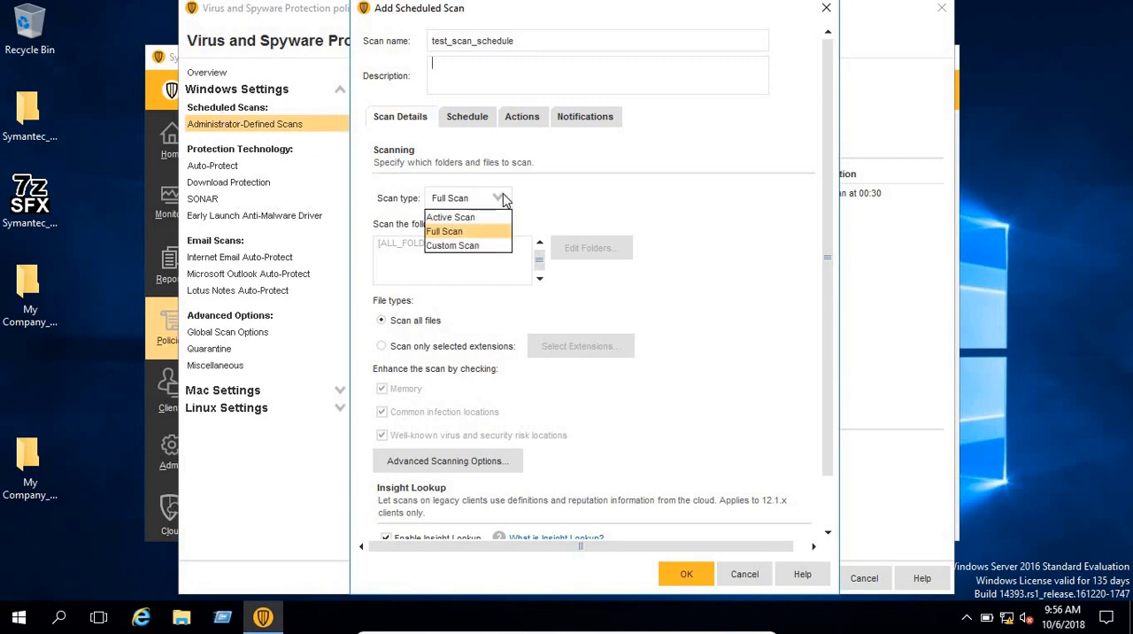
click(457, 248)
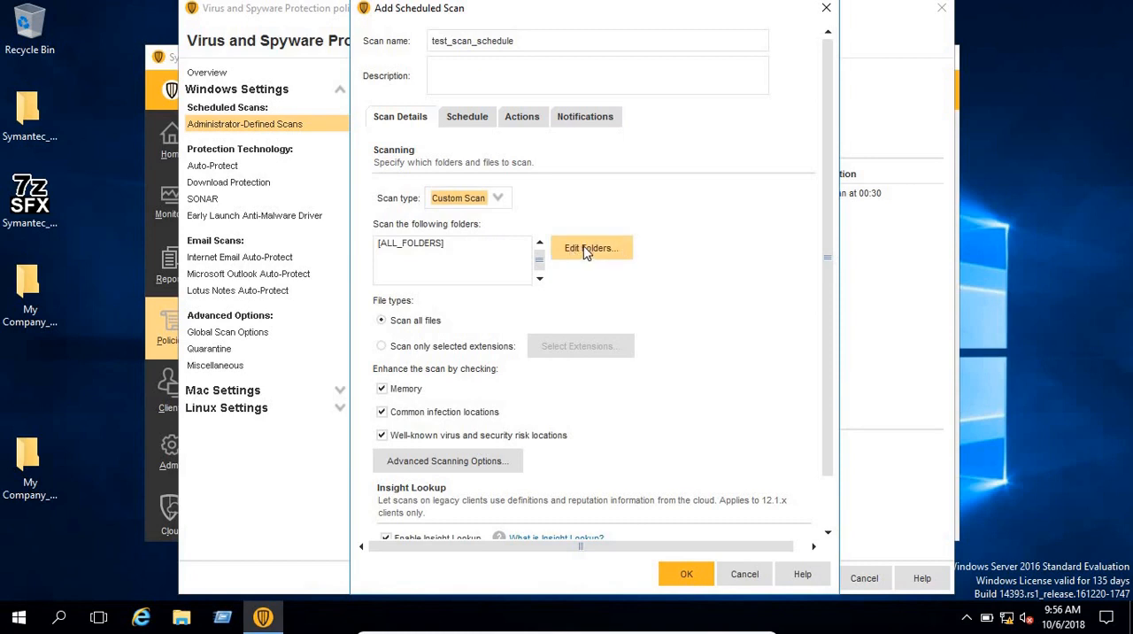
click(497, 200)
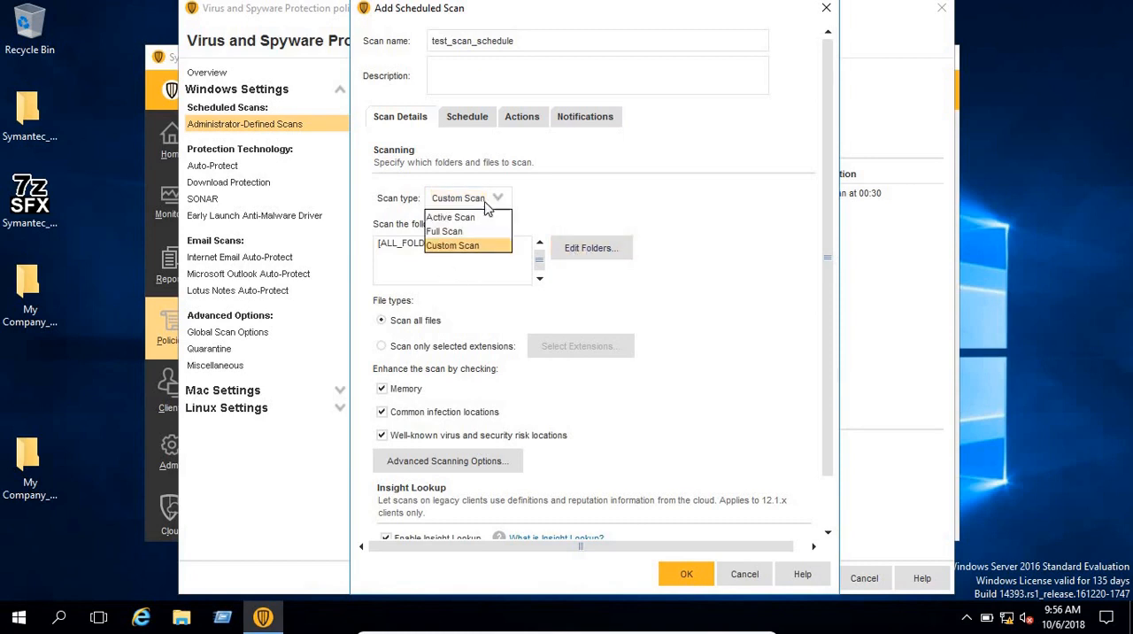
click(464, 218)
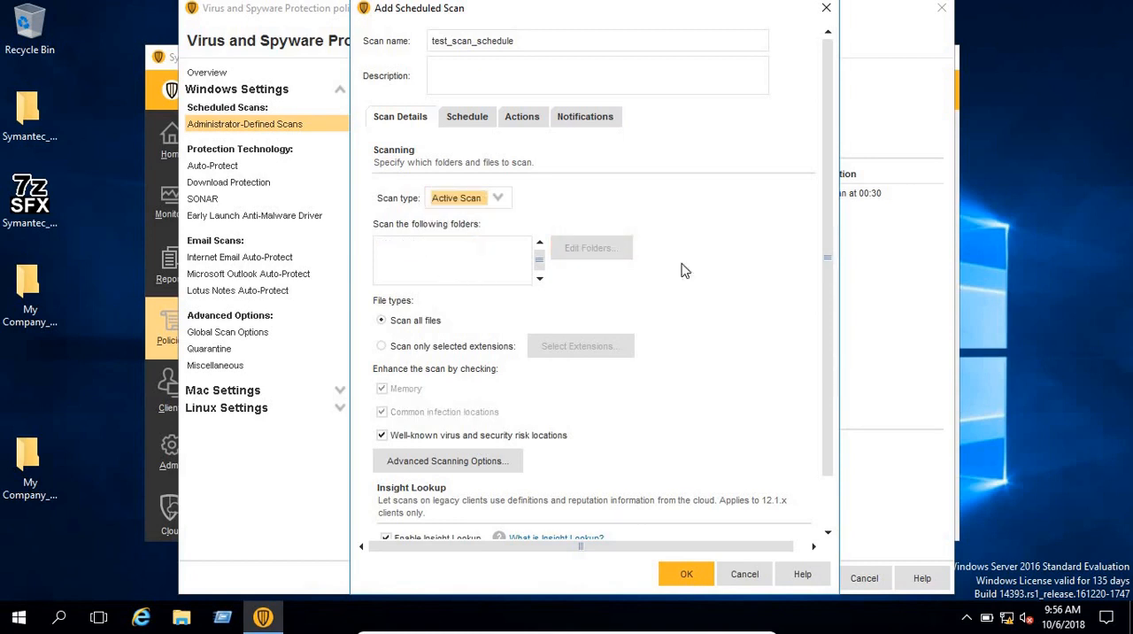
scroll(835, 252, down, 2)
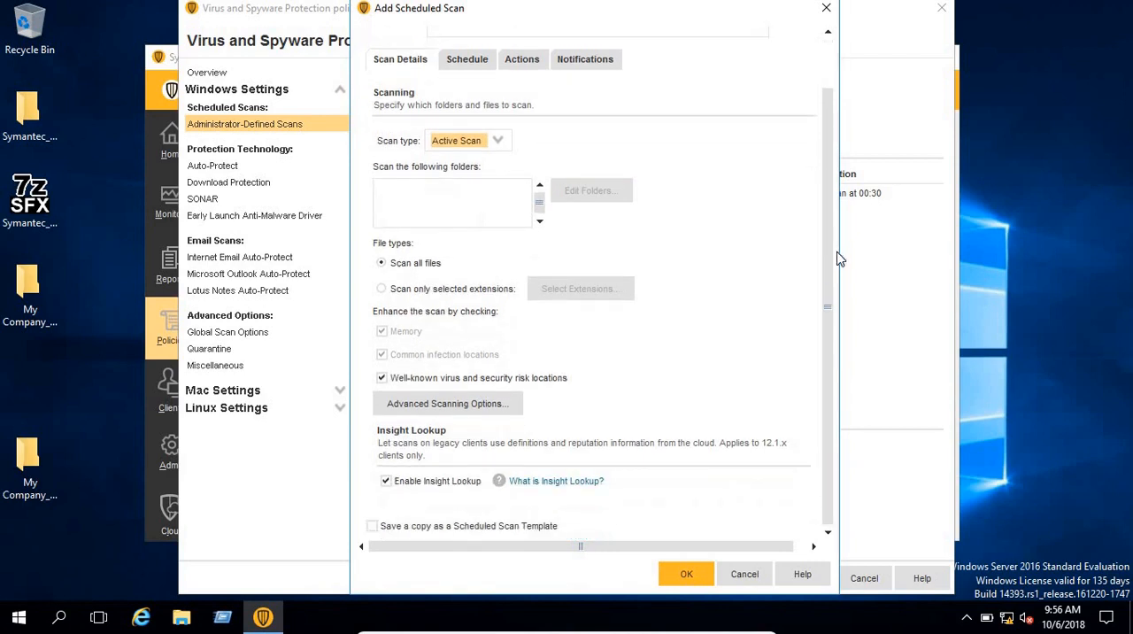
click(437, 292)
click(583, 292)
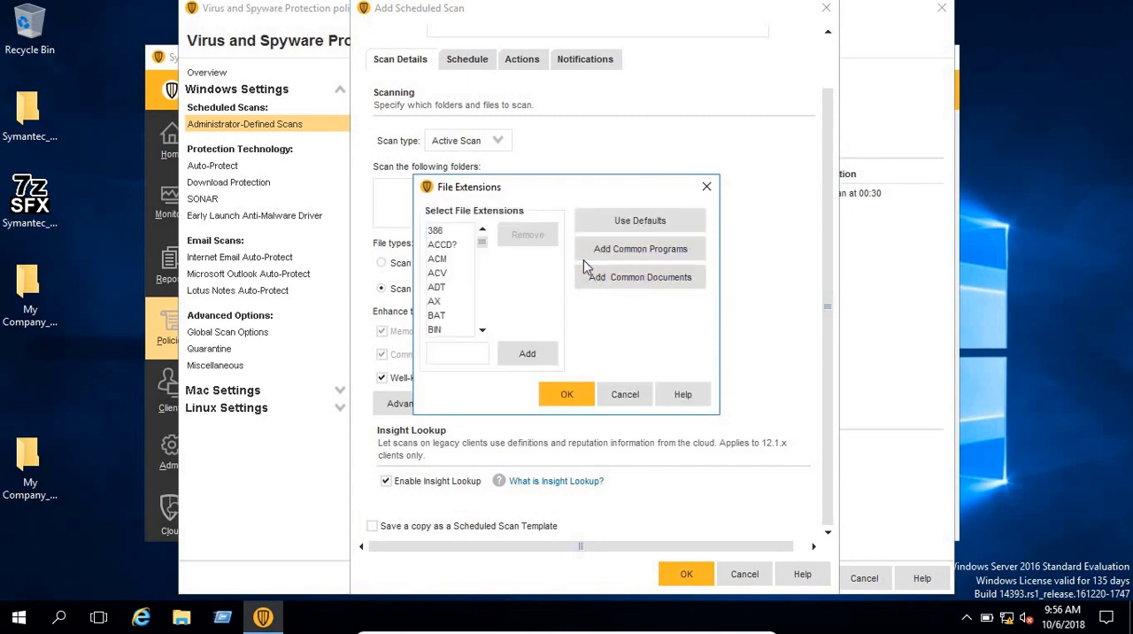
click(437, 258)
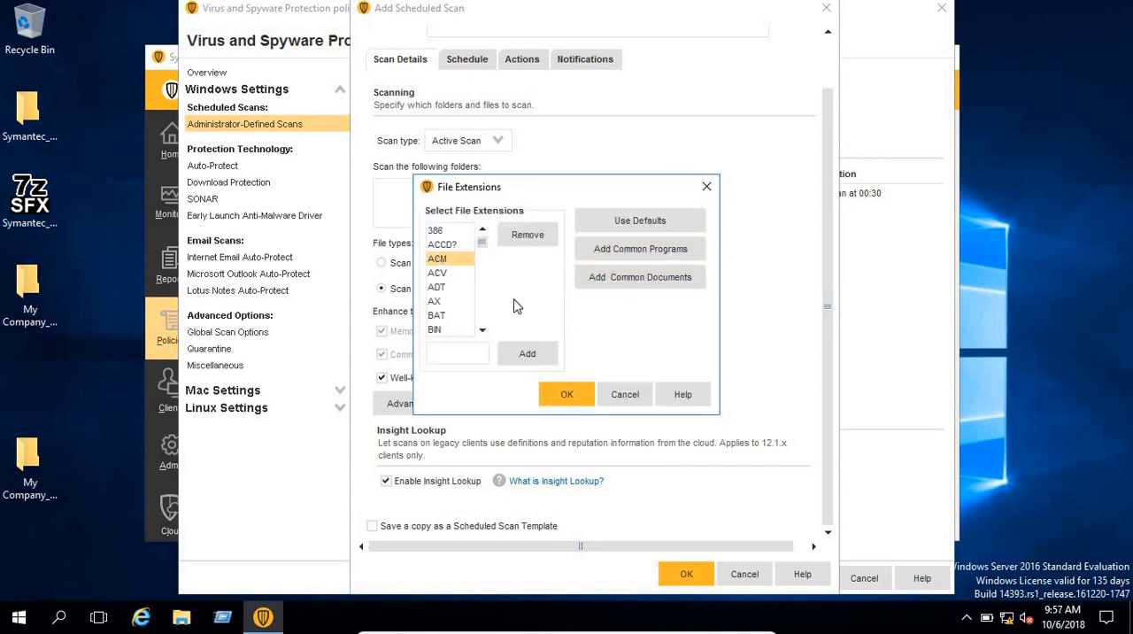
click(629, 395)
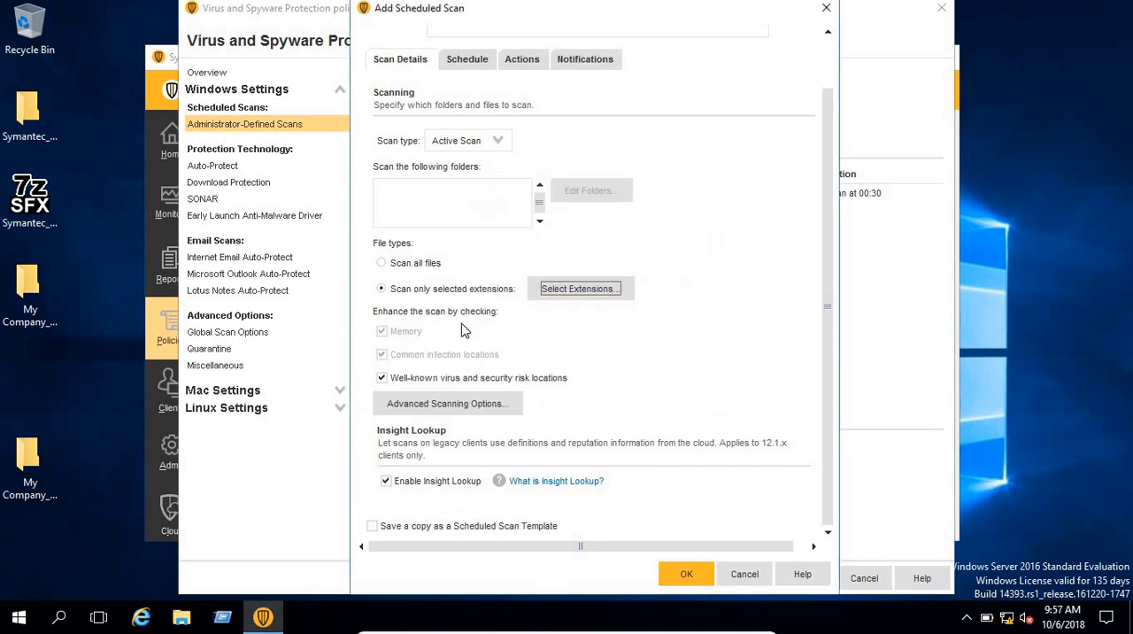
click(383, 266)
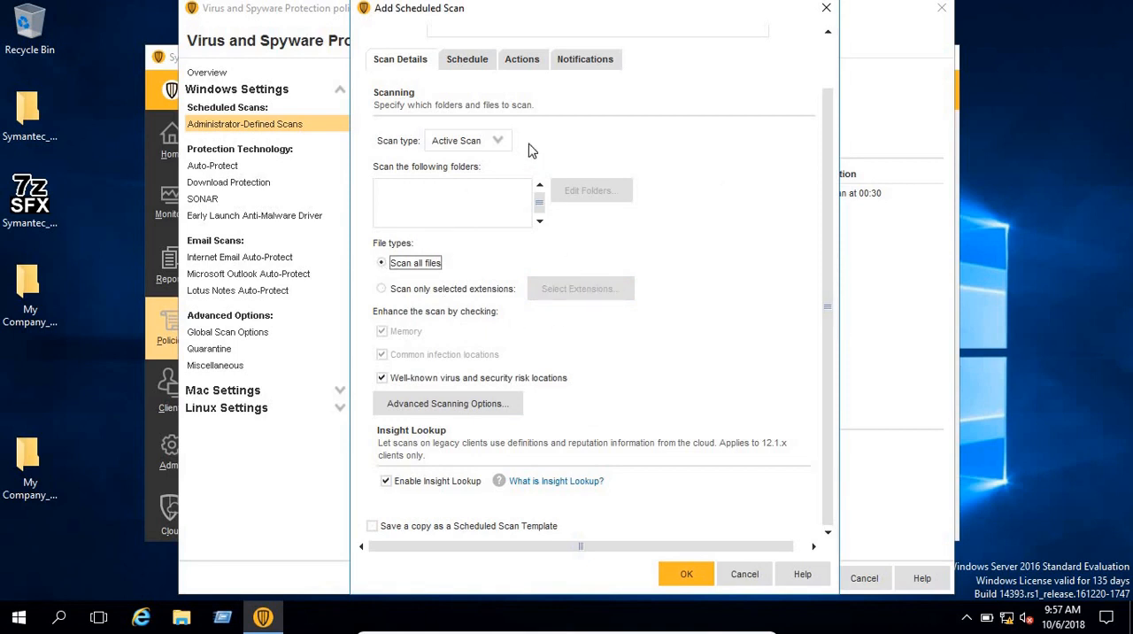
Step: Schedule the scan to run daily at 13:00
click(464, 60)
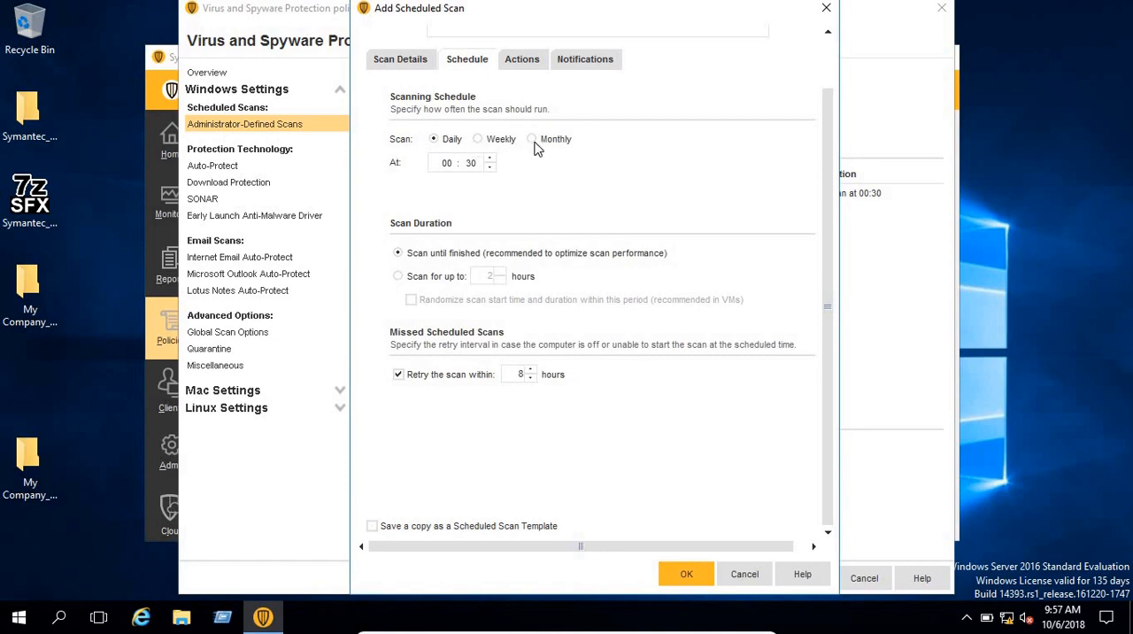
click(447, 162)
text(1)
key(Right)
text(00)
click(448, 163)
text(13)
key(Tab)
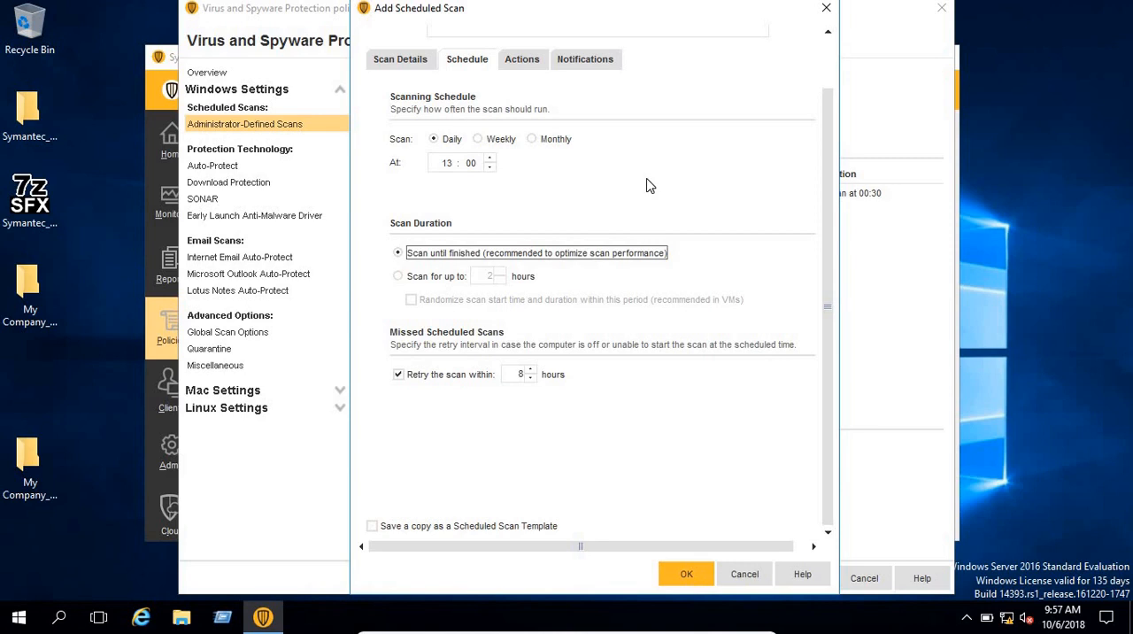
Step: Examine the scan's response actions for Malware and Virus detections, including the option to override the Malware actions
click(529, 65)
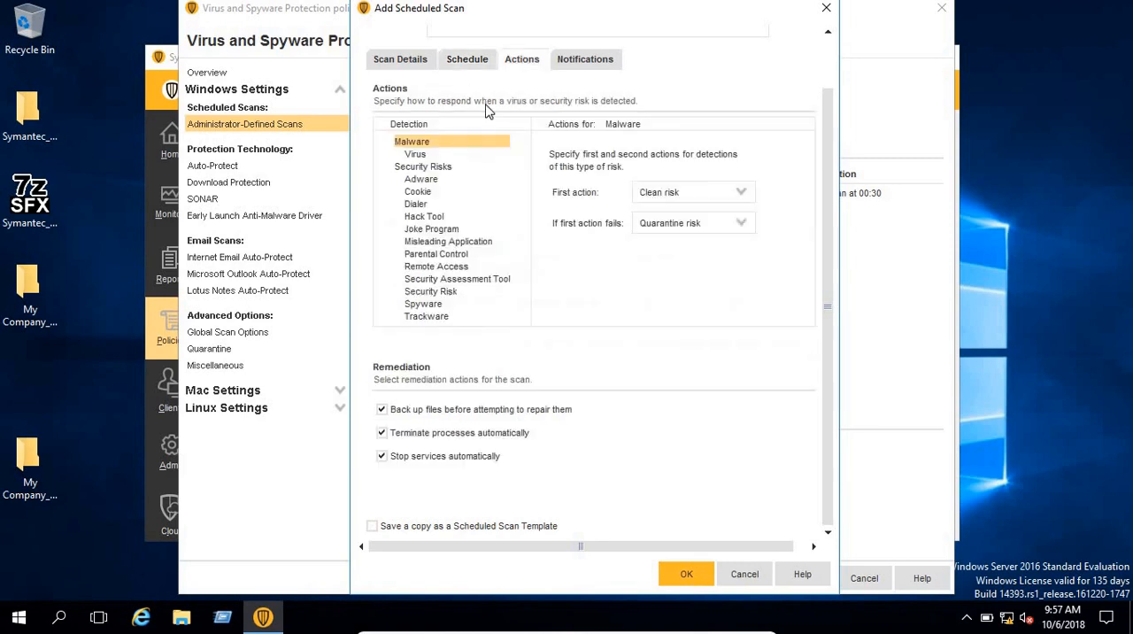
click(415, 155)
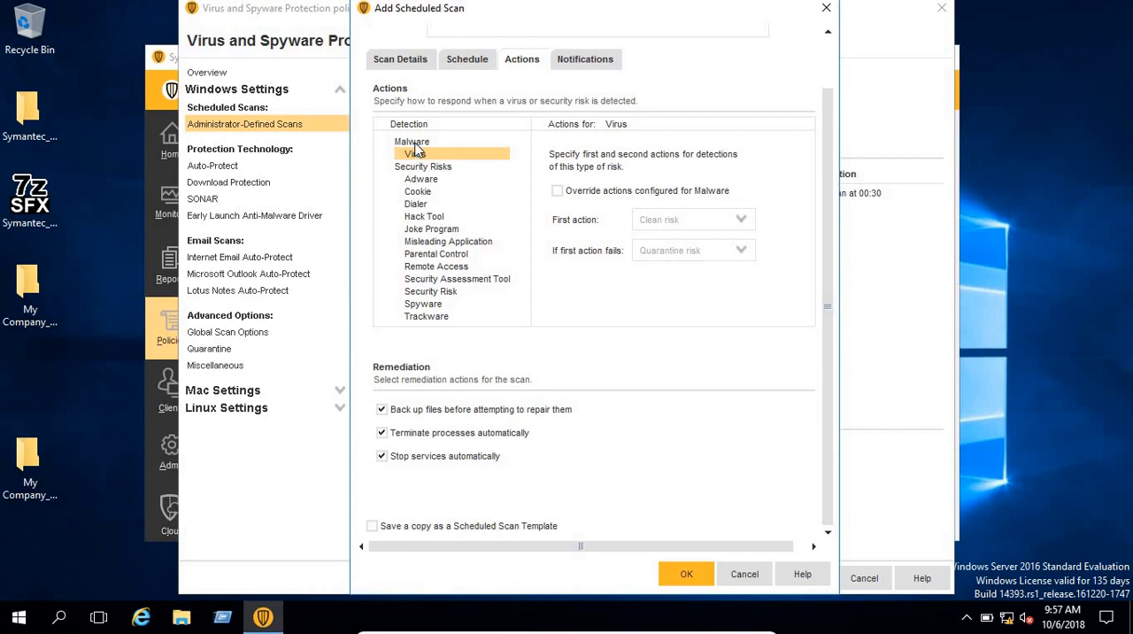
click(414, 143)
click(415, 156)
click(424, 144)
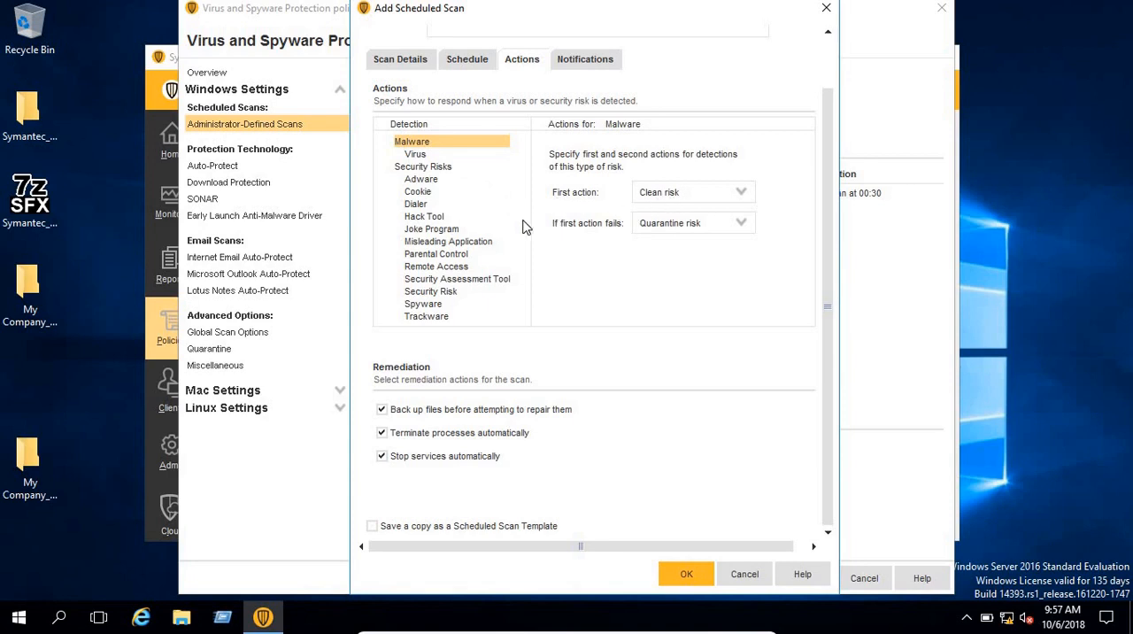
click(414, 158)
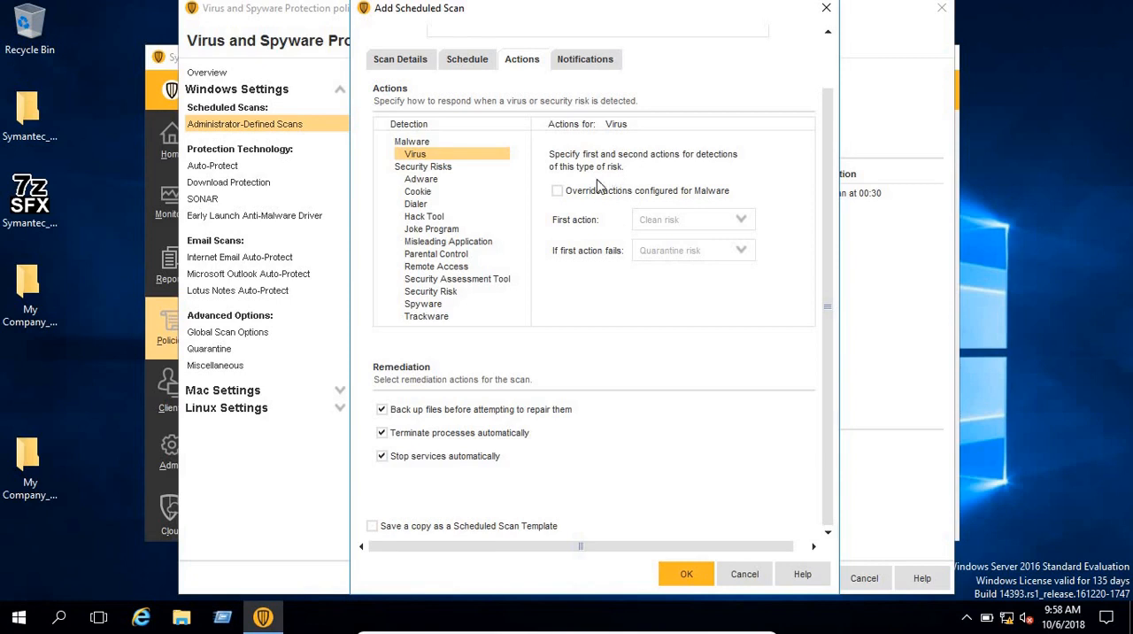
click(557, 192)
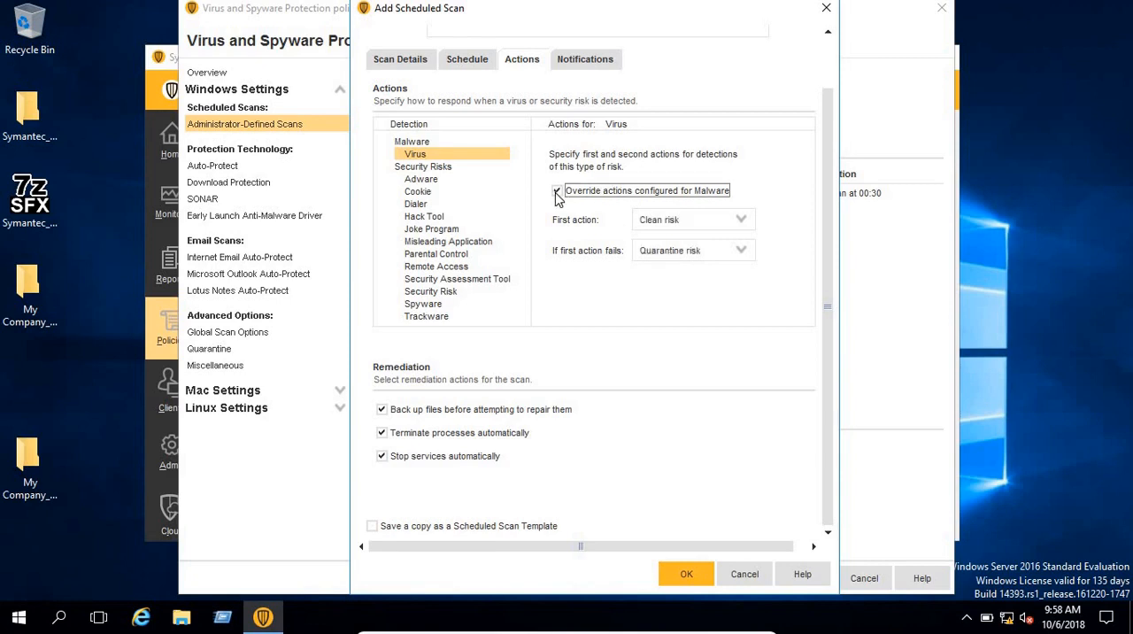
click(557, 193)
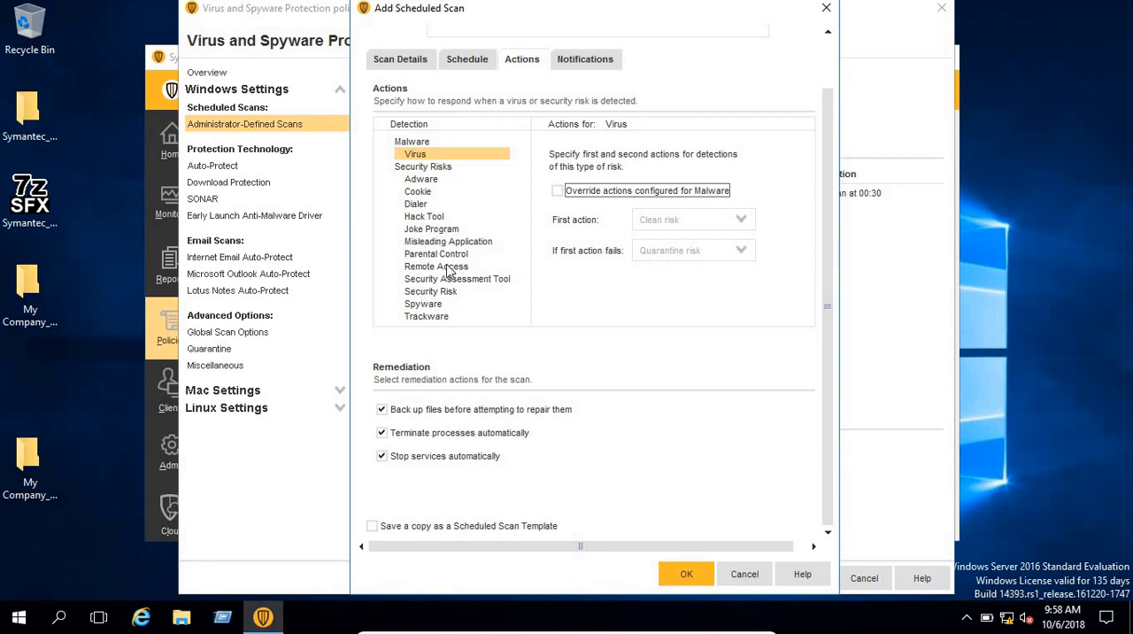
Step: Enable displaying a notification message on the infected computer and review the message text
click(588, 66)
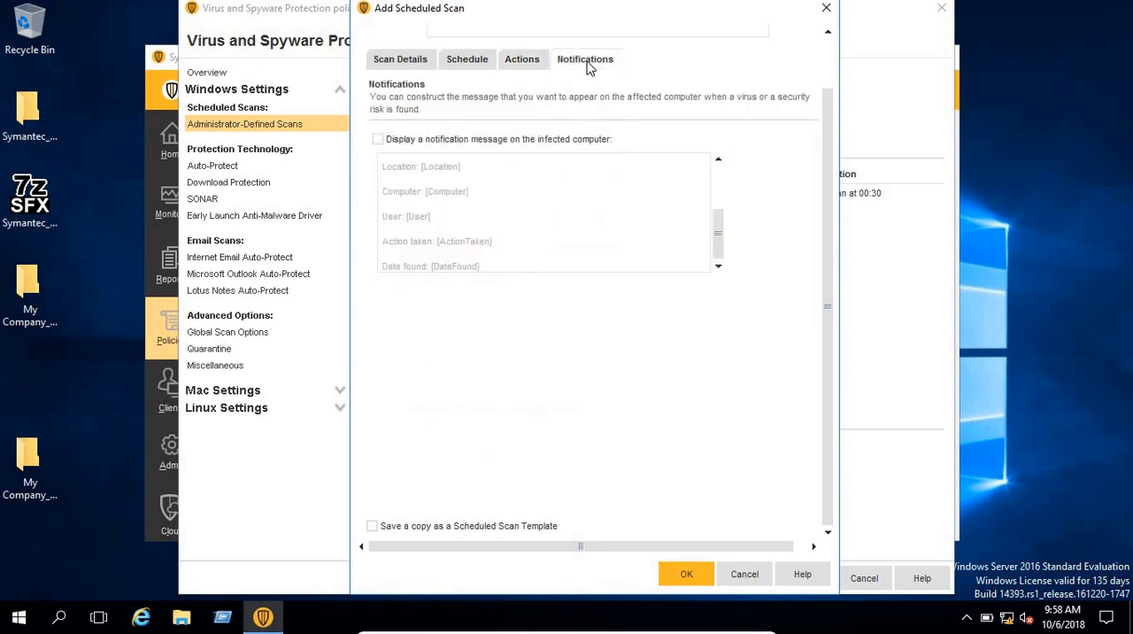
click(379, 141)
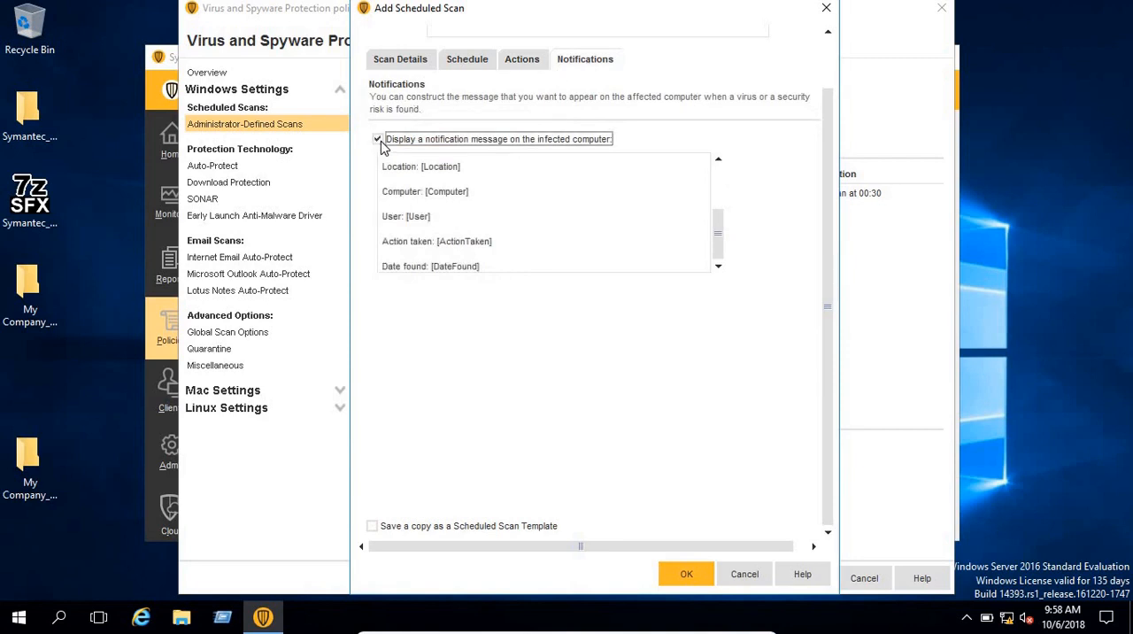
double_click(431, 168)
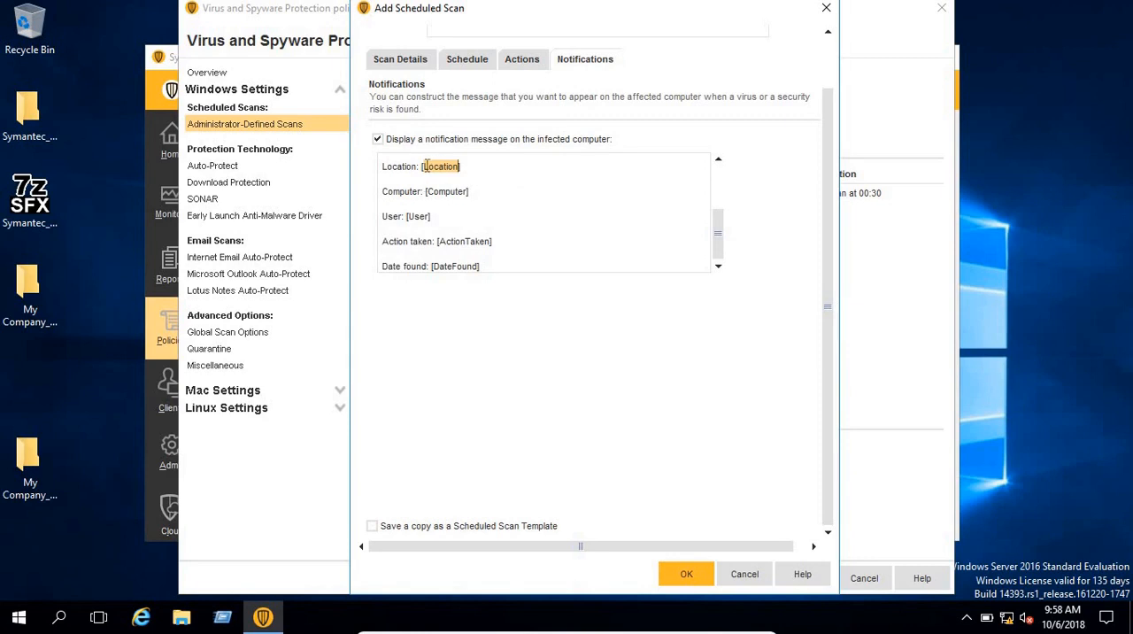
click(424, 174)
drag(721, 201, 723, 162)
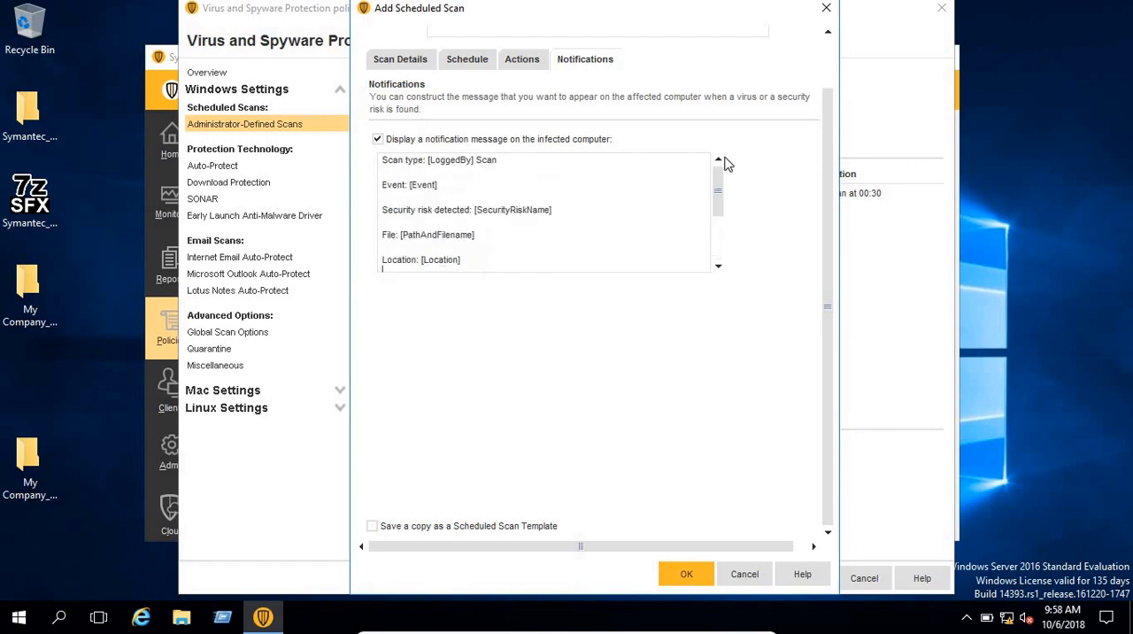
click(716, 233)
drag(716, 234, 720, 182)
Step: Recheck the scan's response actions, save the scheduled scan, and select it among the policy's scheduled scans
click(522, 60)
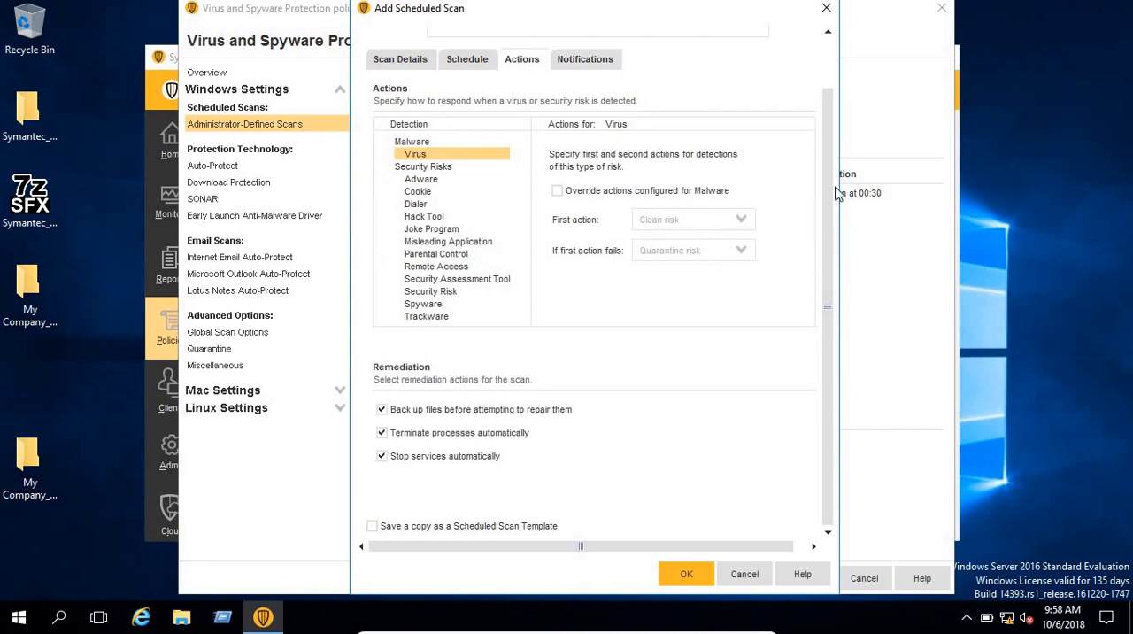
scroll(839, 182, up, 2)
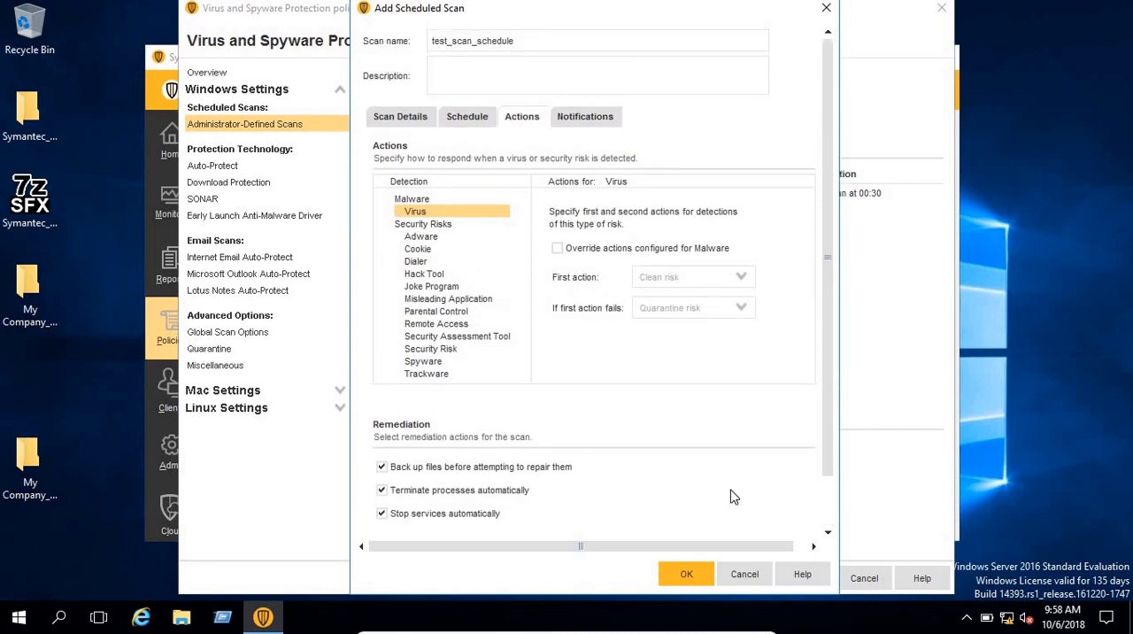
click(686, 574)
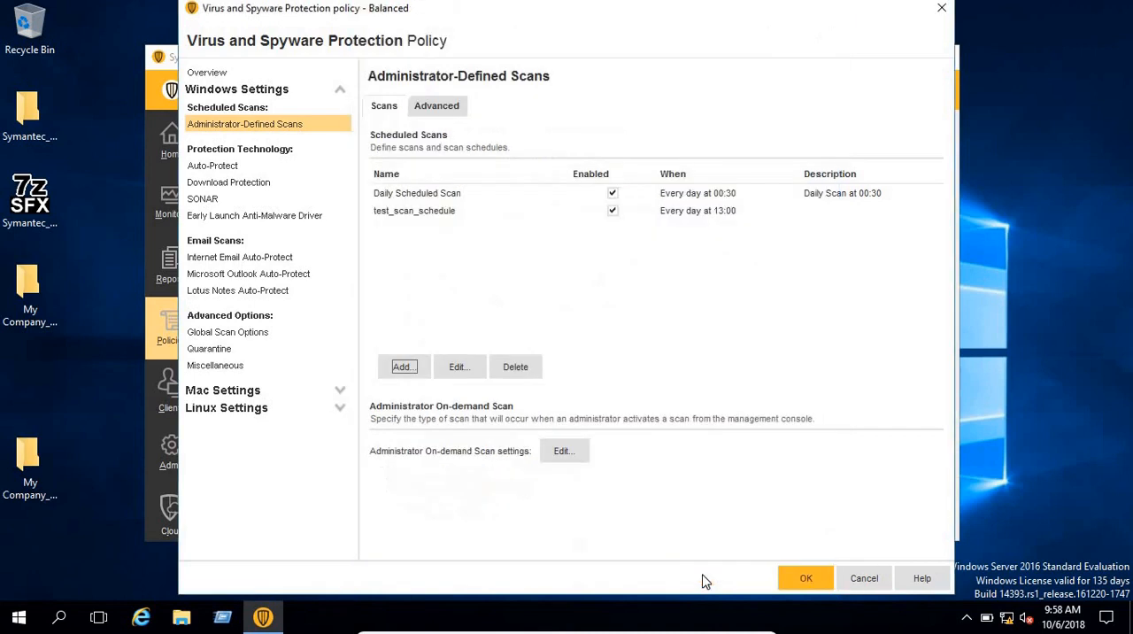
click(417, 216)
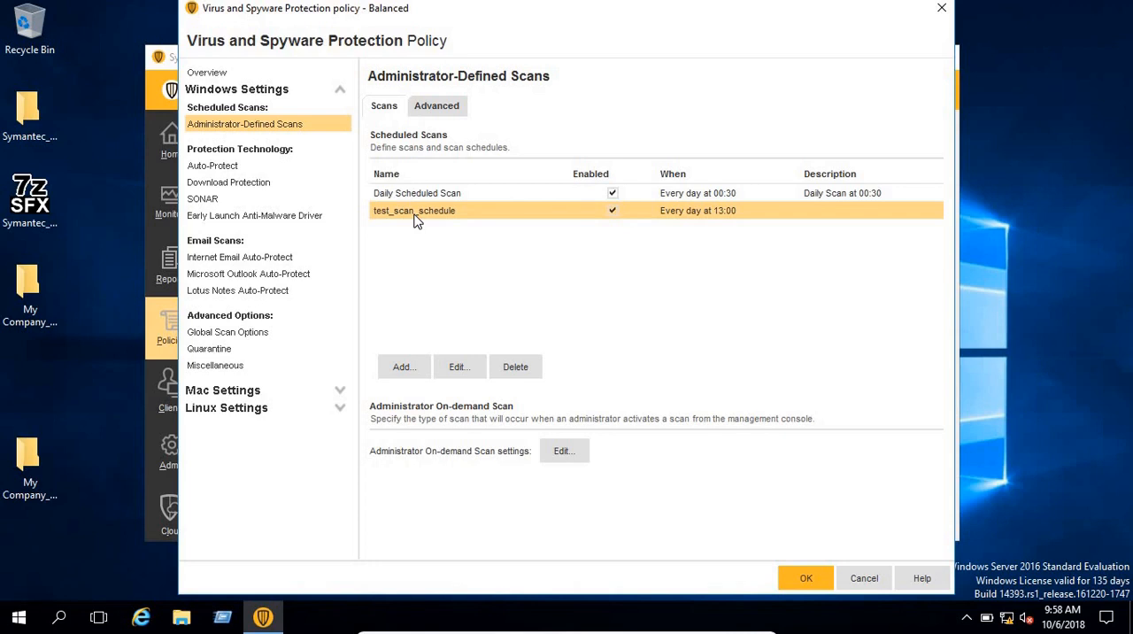
Step: Examine the Auto-Protect scan details and its Malware and Virus actions, plus the Download Protection and Early Launch Anti-Malware Driver settings
click(213, 168)
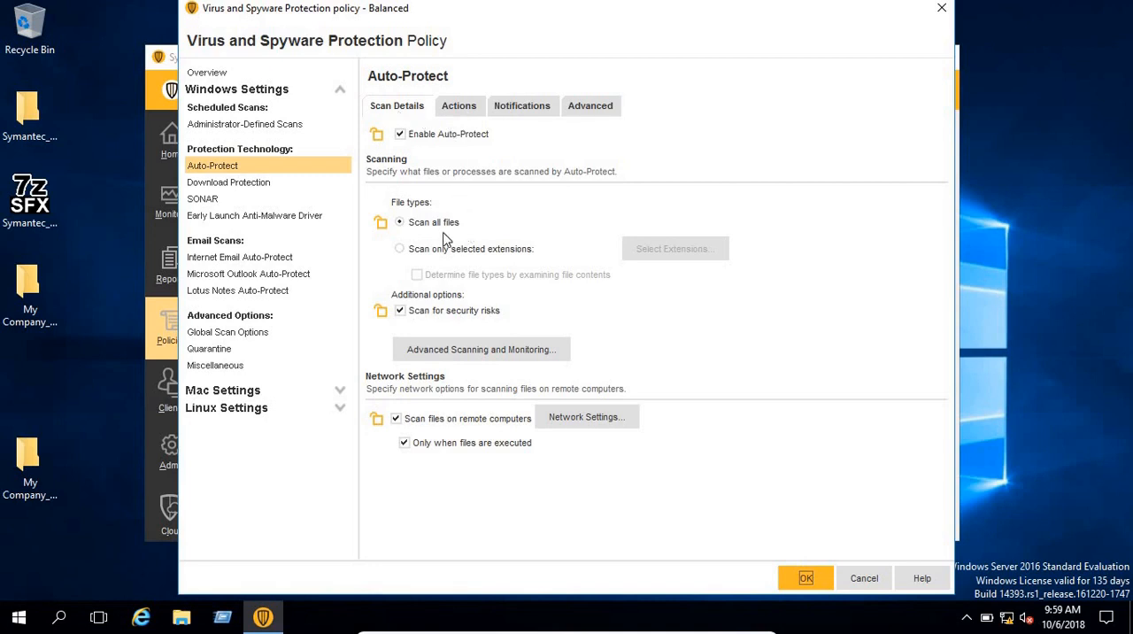
click(451, 108)
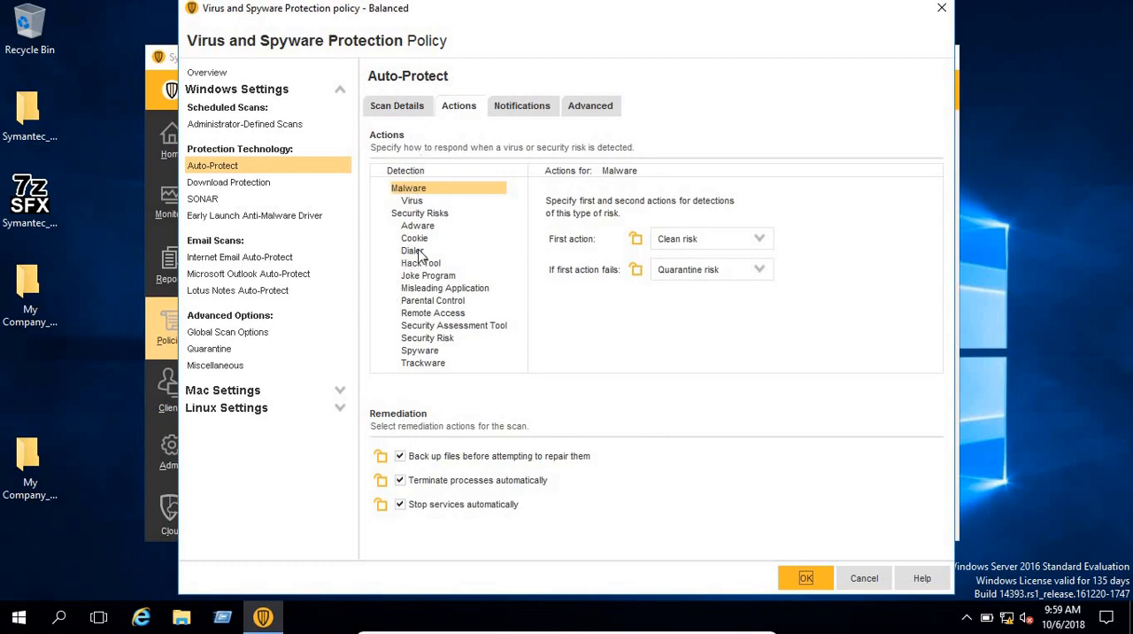
click(418, 203)
click(410, 188)
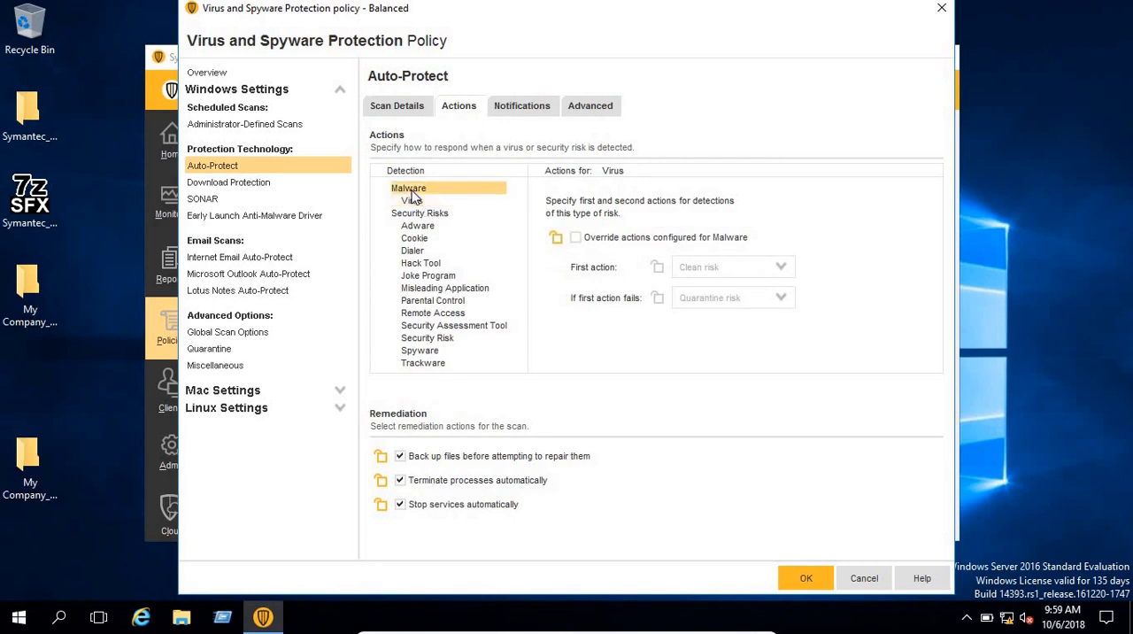
click(262, 184)
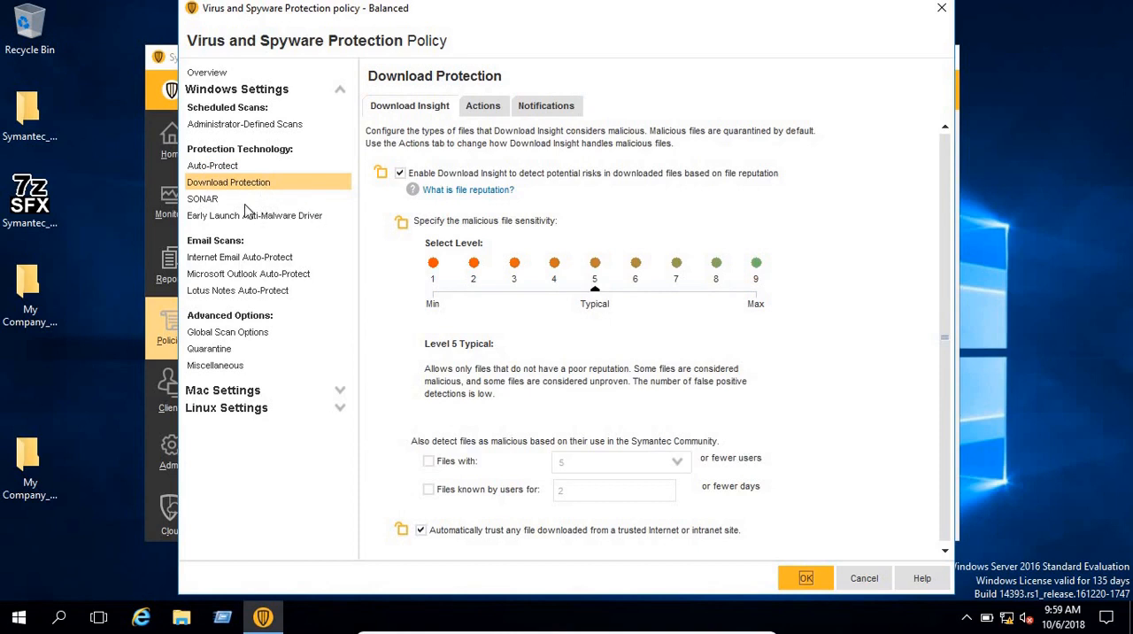
click(212, 217)
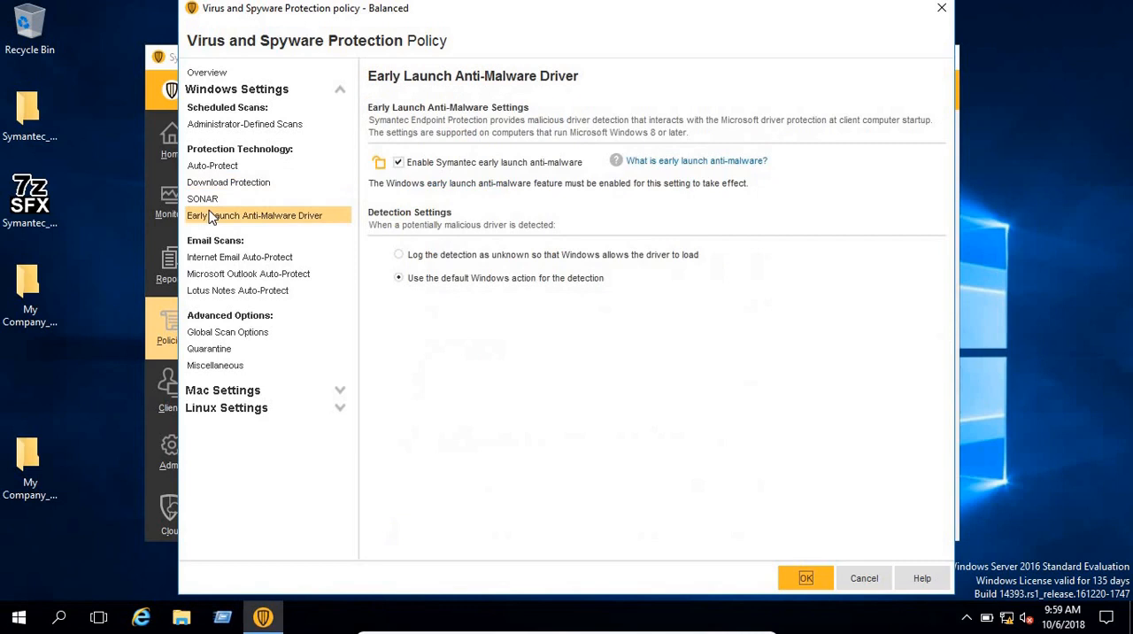
Step: Review the Internet Email, Lotus Notes and Microsoft Outlook Auto-Protect settings, and save the Balanced Virus and Spyware Protection policy
click(207, 260)
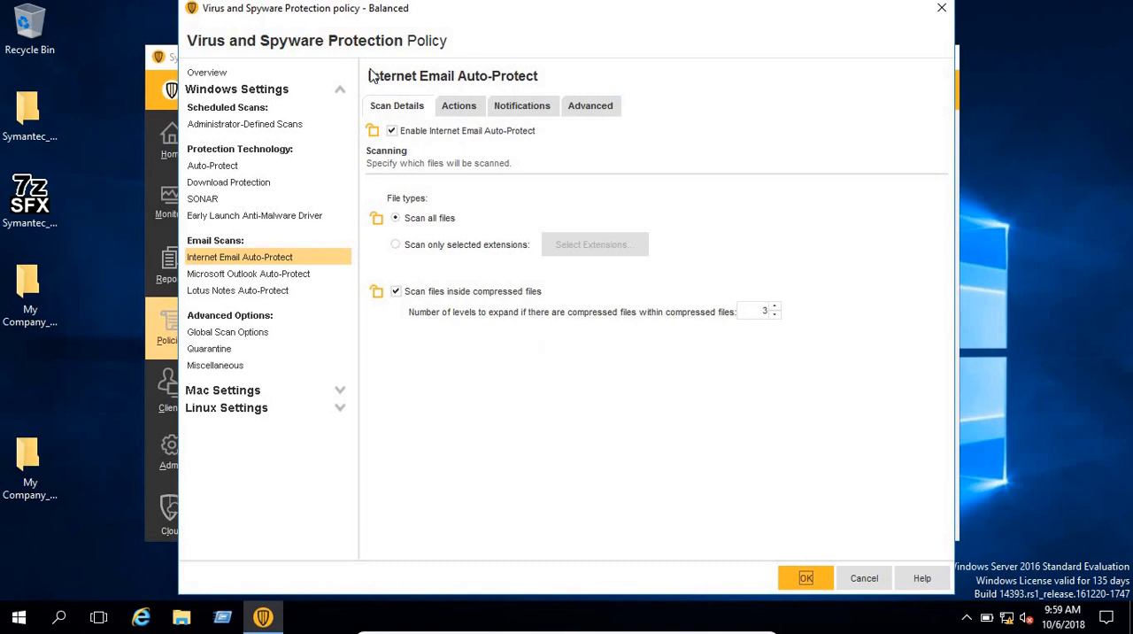
click(460, 107)
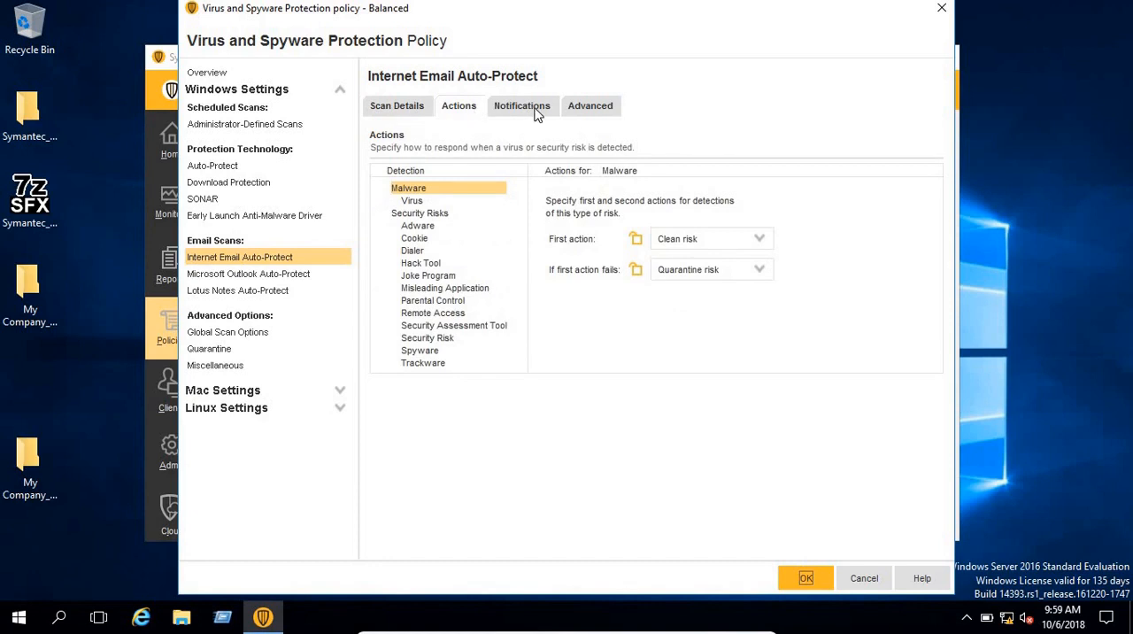
click(409, 108)
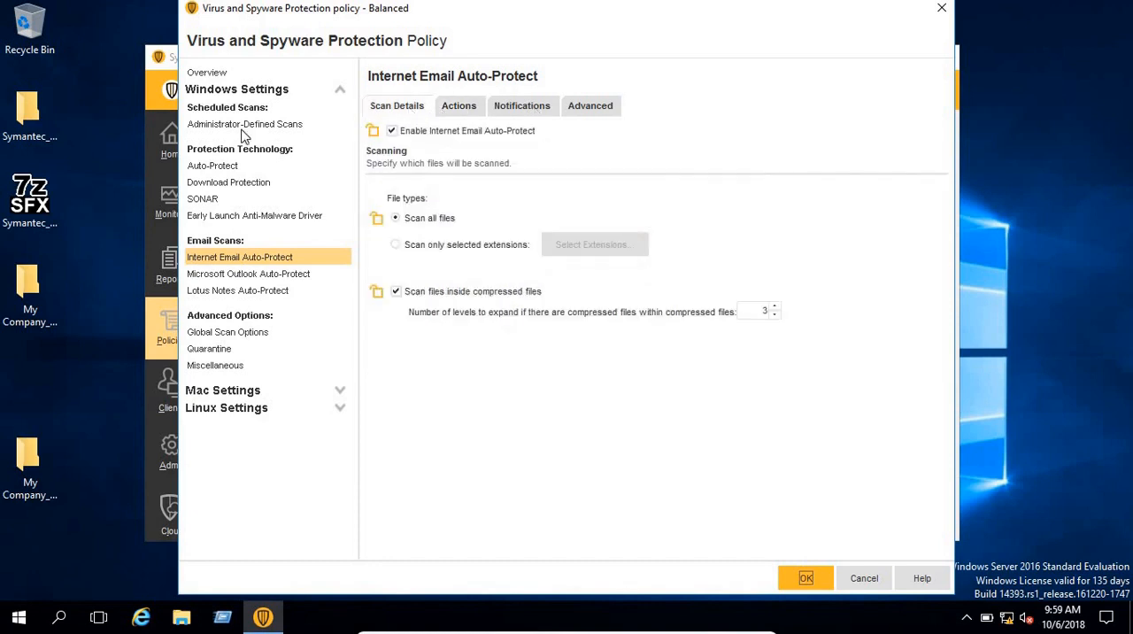
click(257, 292)
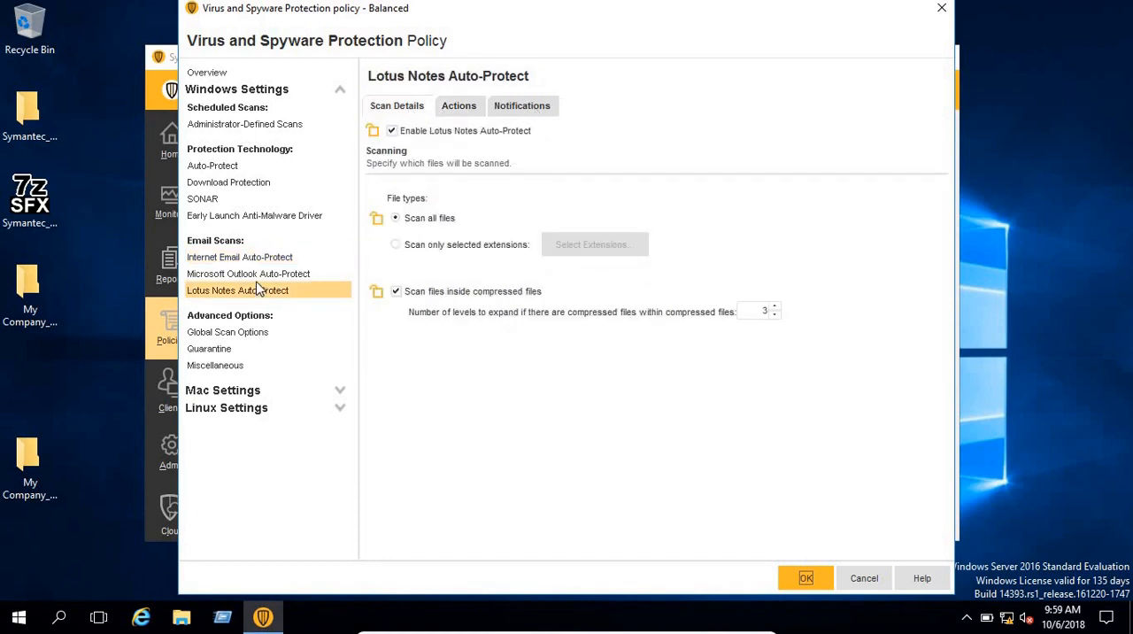
click(254, 276)
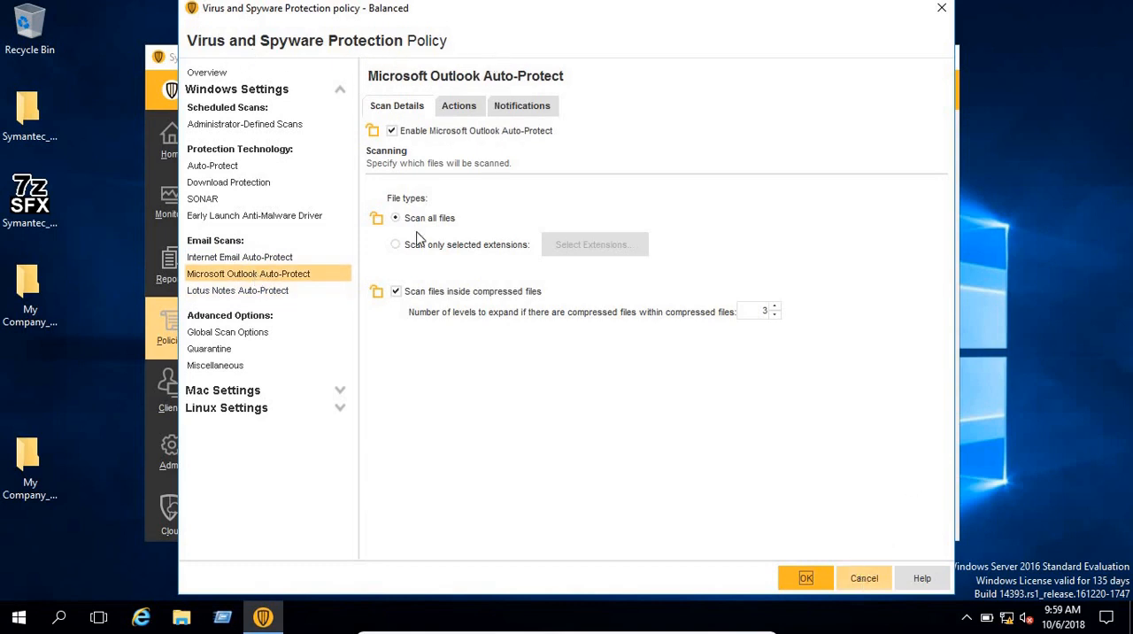
click(809, 582)
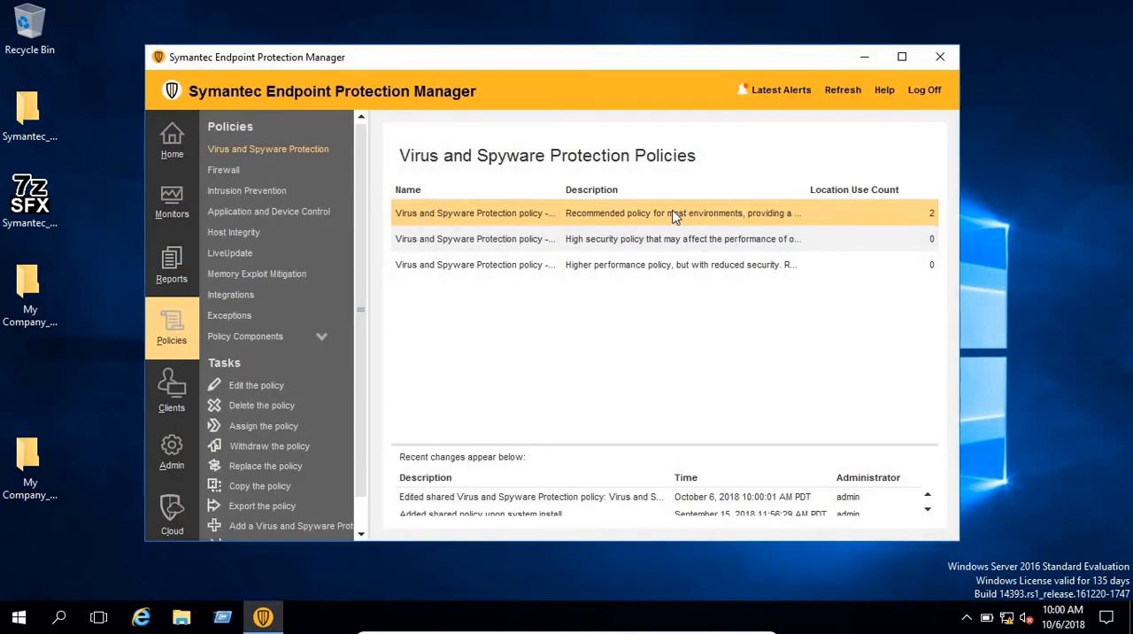